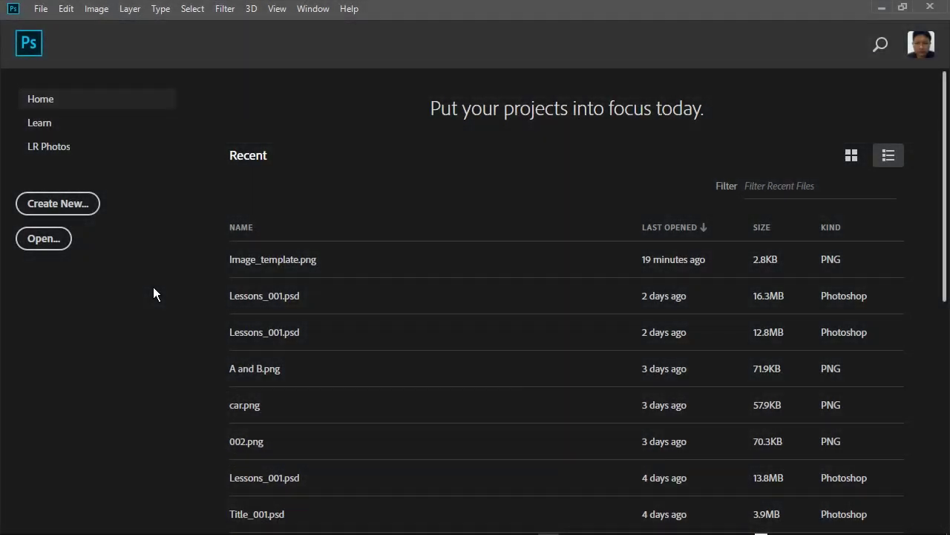
# - Create a new 4096 × 4096 px Photoshop document at 300 ppi
pyautogui.click(75, 212)
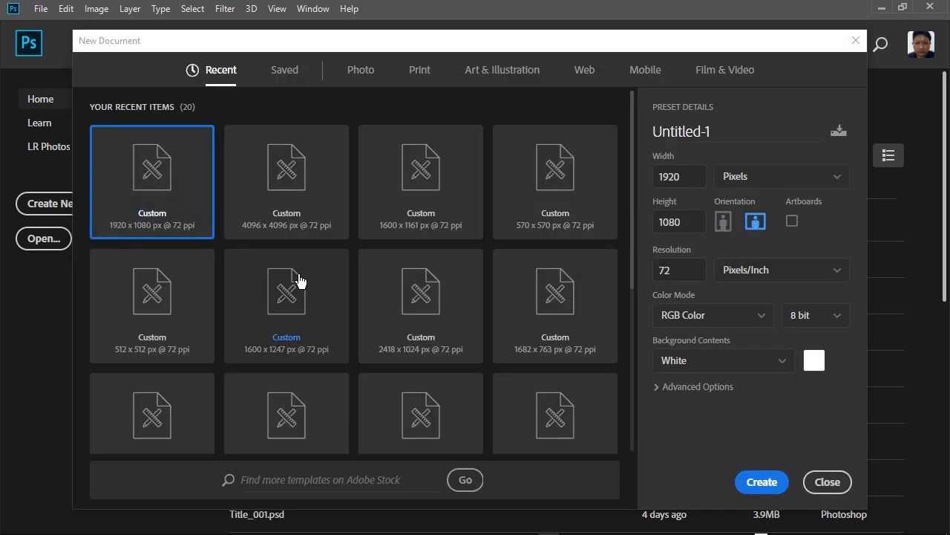
pyautogui.moveTo(685, 176); pyautogui.dragTo(650, 178)
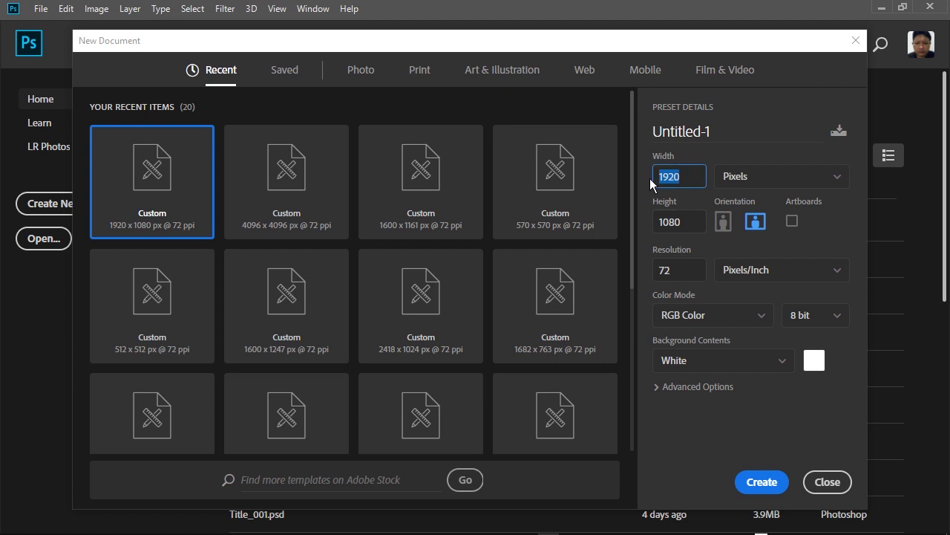
pyautogui.write('4096')
pyautogui.press('Tab')
pyautogui.write('4096')
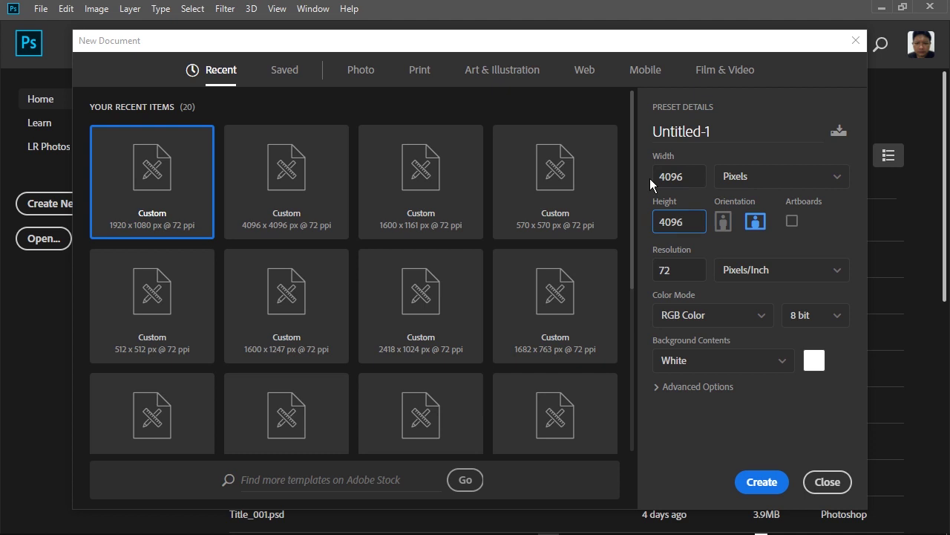
pyautogui.press('Tab')
pyautogui.press('Tab')
pyautogui.press('Tab')
pyautogui.press('Tab')
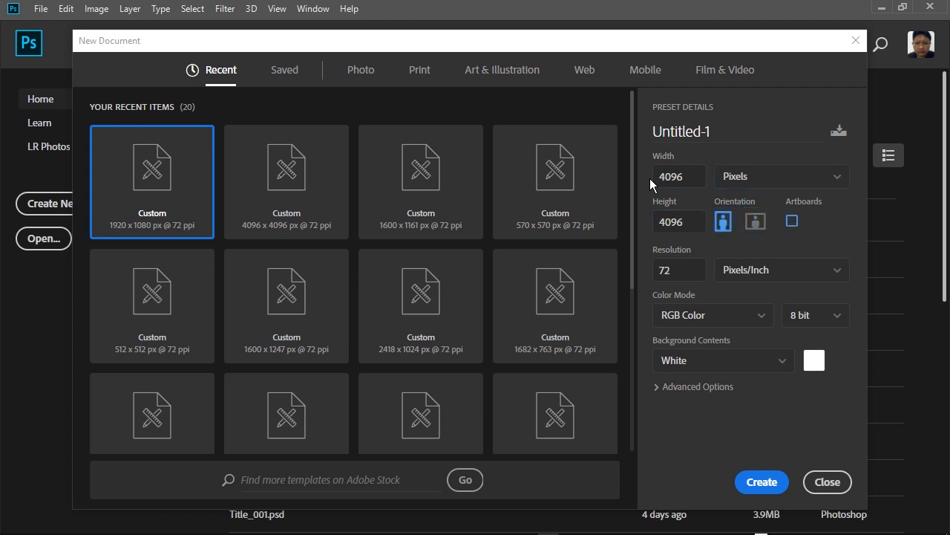
pyautogui.press('Tab')
pyautogui.write('300')
pyautogui.click(757, 484)
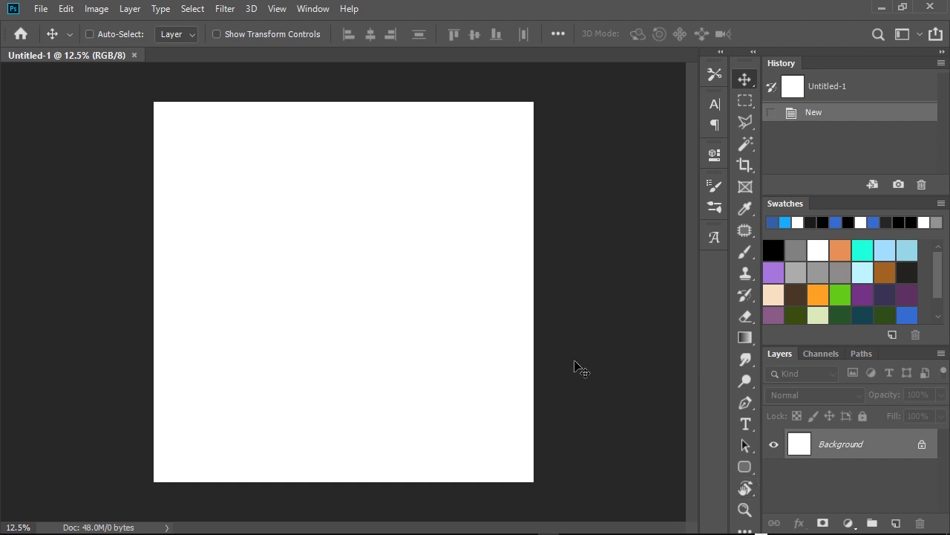
# - Switch to the Brush tool and choose the Hard Round preset
pyautogui.press('b')
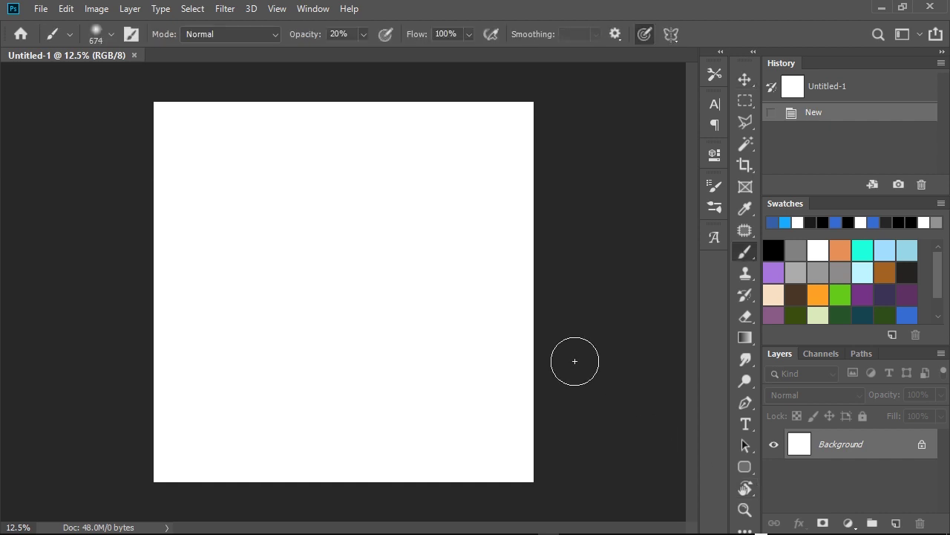
pyautogui.rightClick(445, 281)
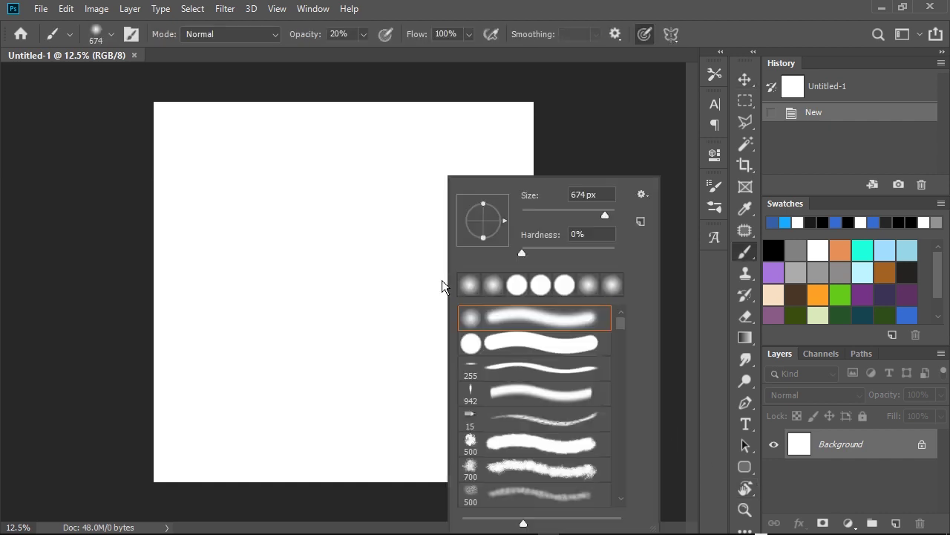
pyautogui.click(503, 344)
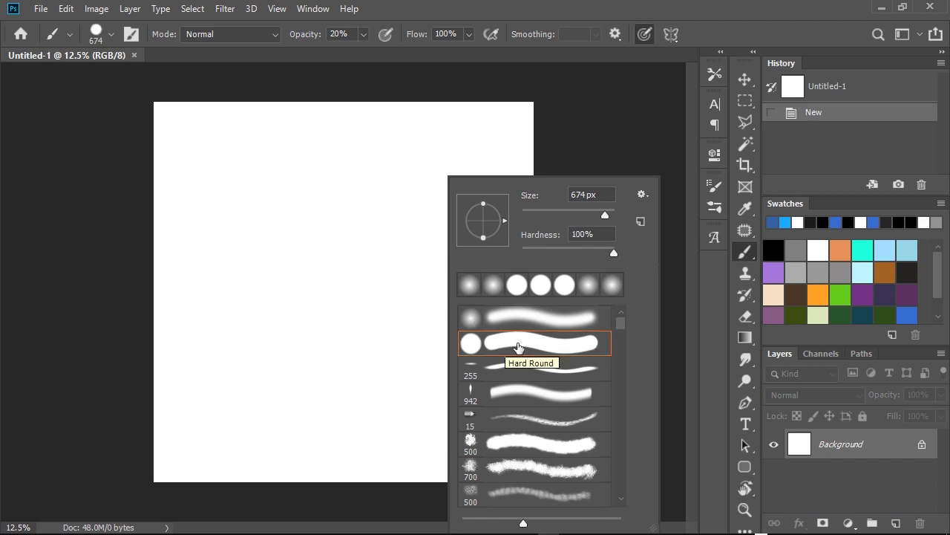
pyautogui.press('Return')
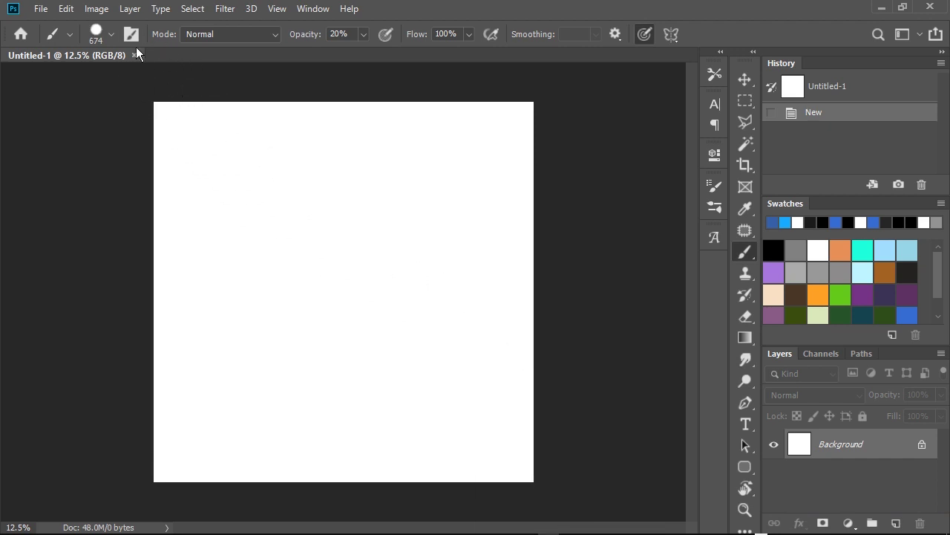
pyautogui.click(131, 35)
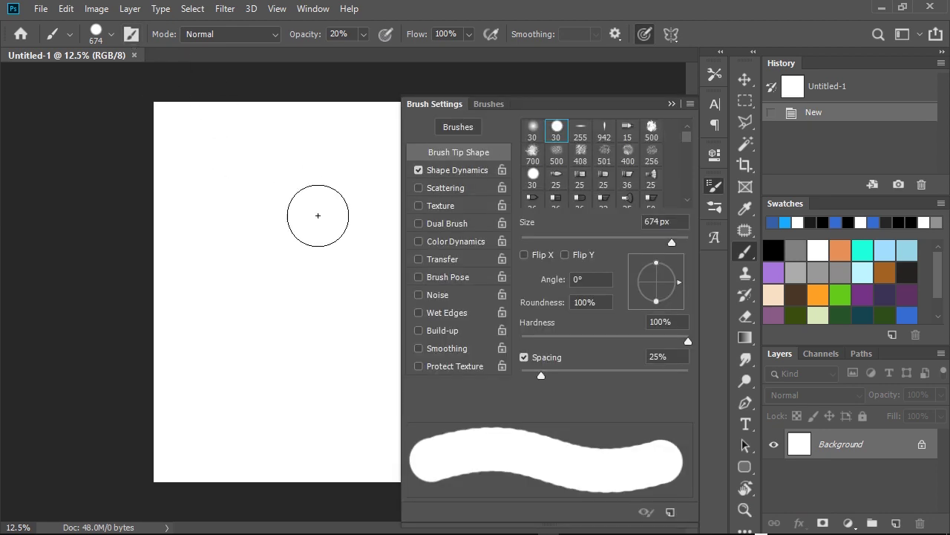
pyautogui.click(420, 348)
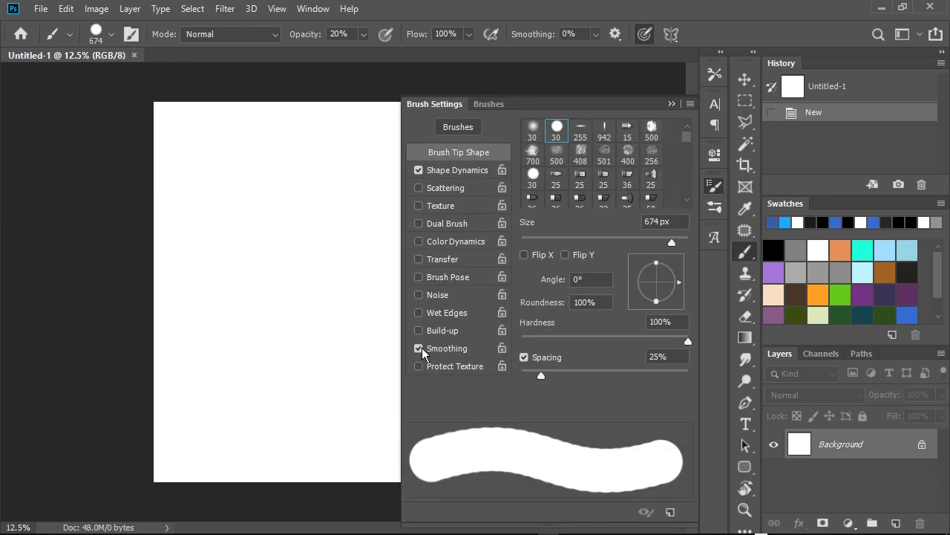
pyautogui.click(712, 187)
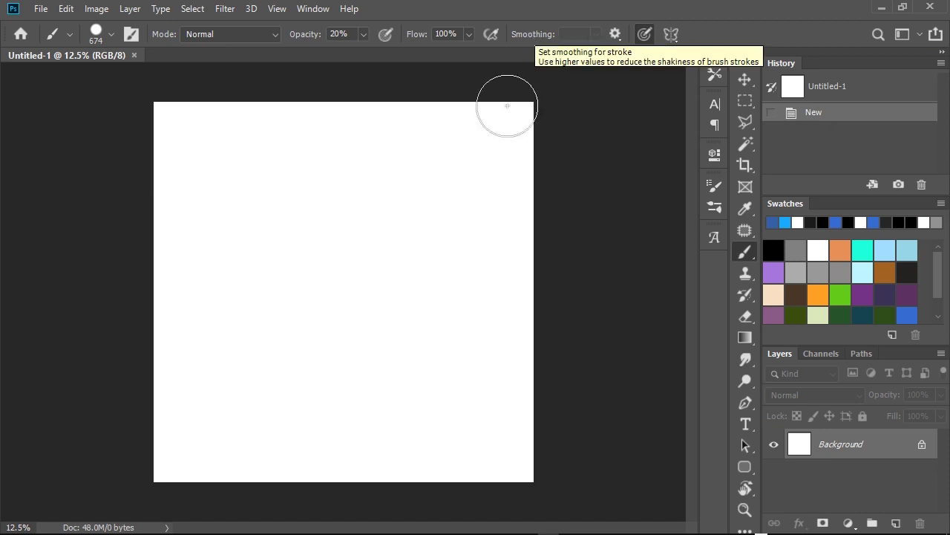
# - Set the brush size to 1000 px and spacing to 2%
pyautogui.click(130, 35)
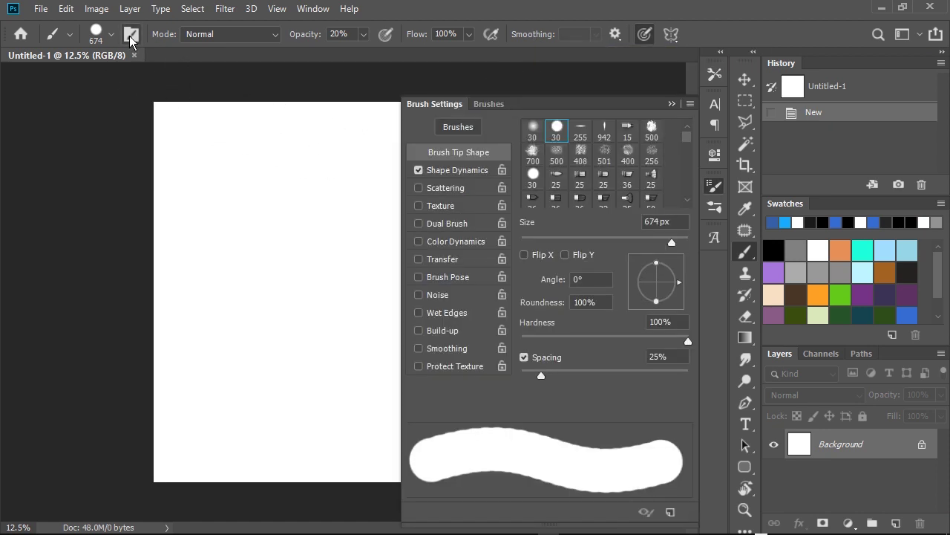
pyautogui.doubleClick(654, 222)
pyautogui.write('1000')
pyautogui.press('Return')
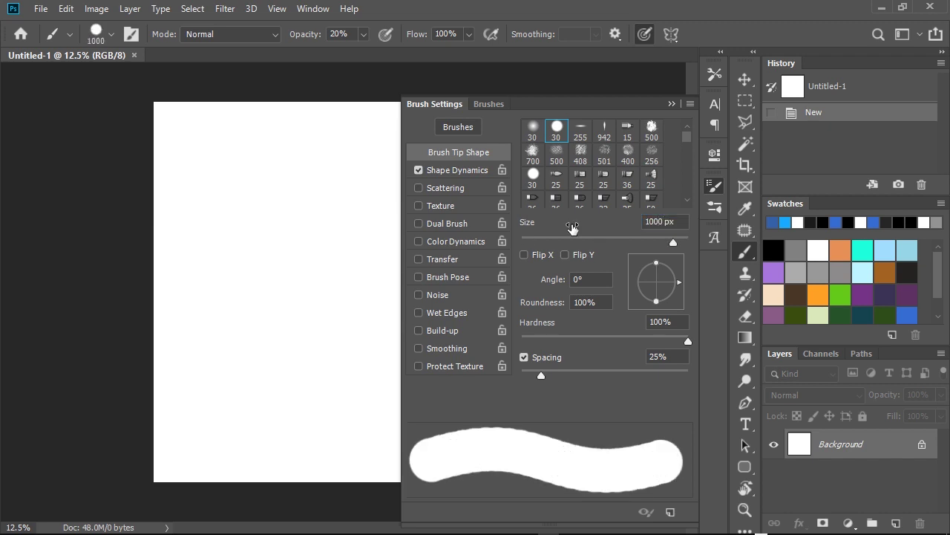
pyautogui.click(646, 357)
pyautogui.write('2')
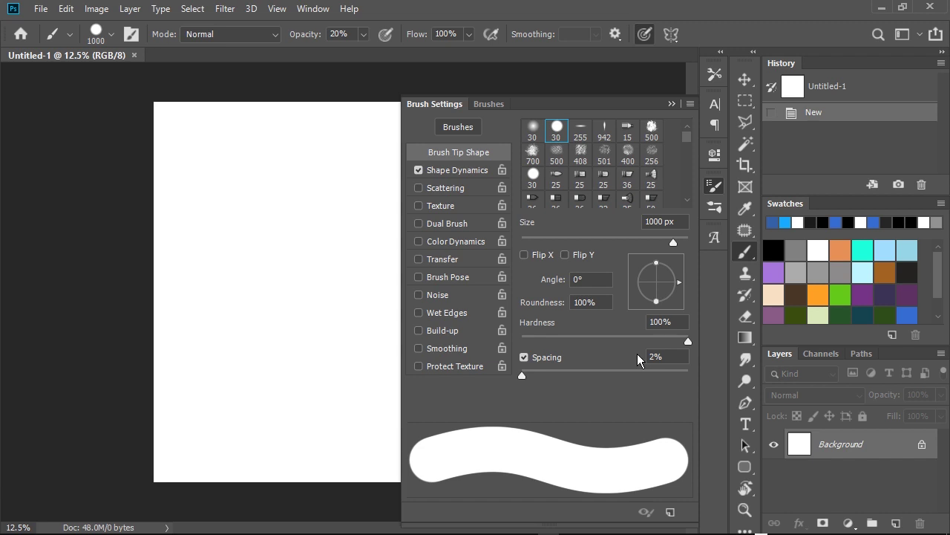
# - Try Size Jitter control Off in Shape Dynamics, restore Pen Pressure, and close settings
pyautogui.click(456, 172)
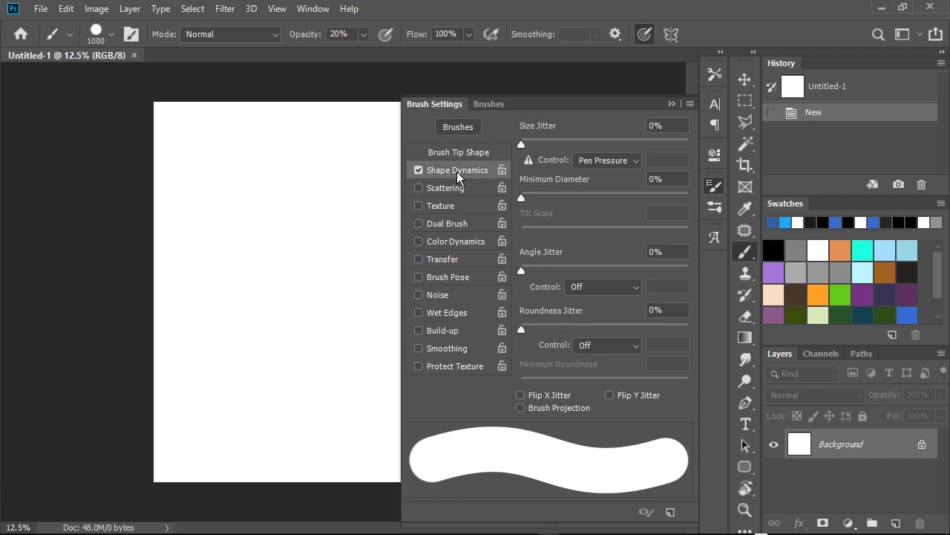
pyautogui.click(612, 164)
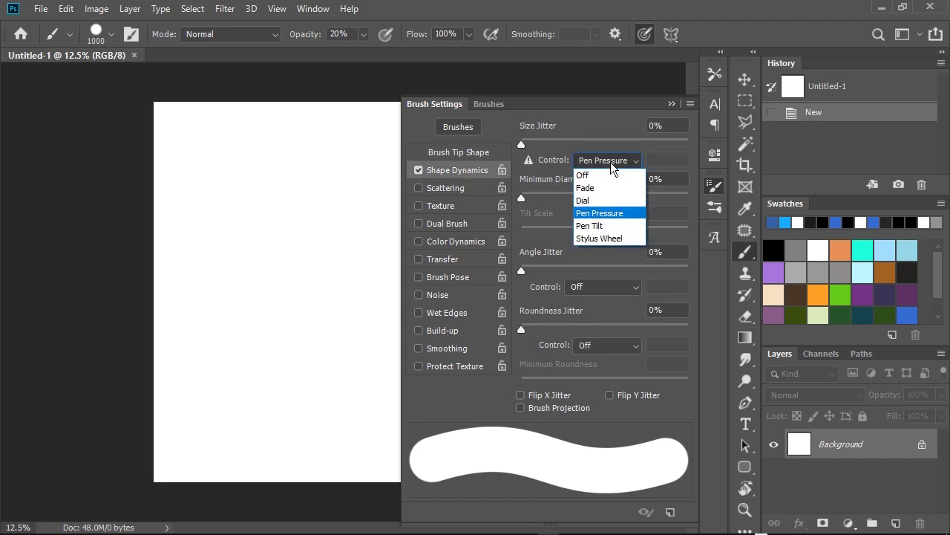
pyautogui.click(607, 176)
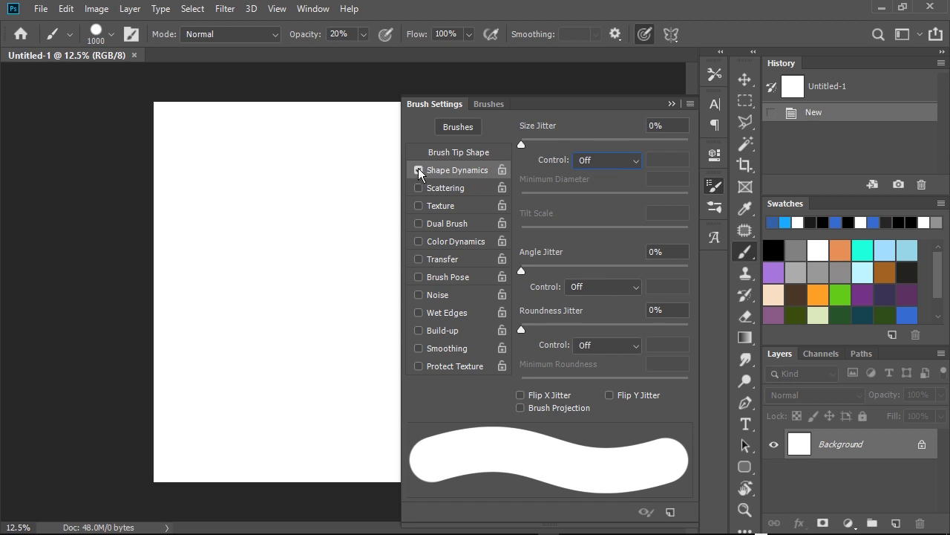
pyautogui.press('Down')
pyautogui.press('Down')
pyautogui.press('Down')
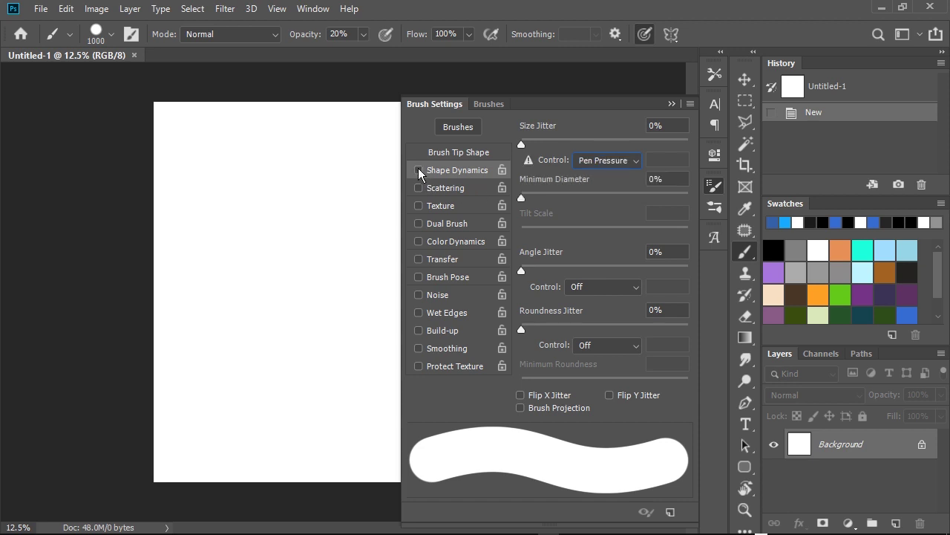
pyautogui.click(714, 187)
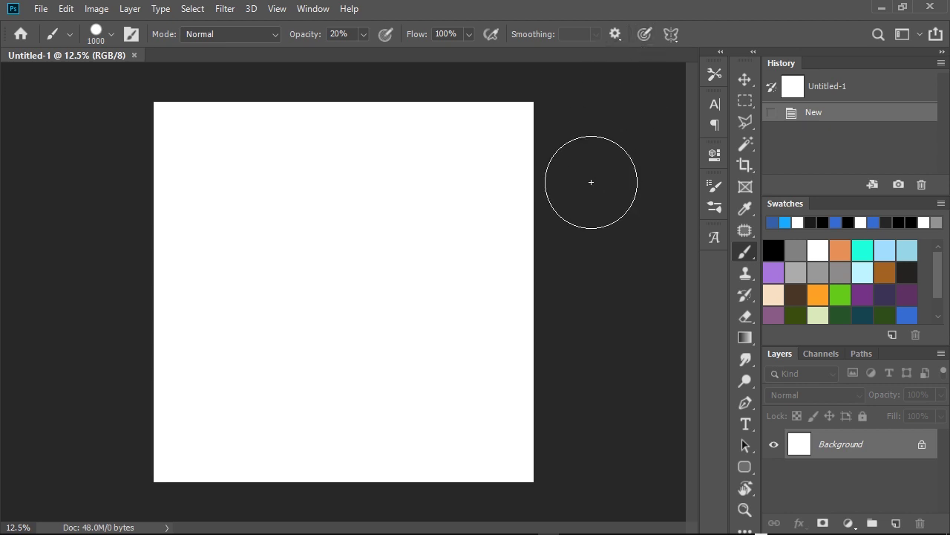
# - Add Layer 1 above Background and zoom the canvas to 10%
pyautogui.click(896, 523)
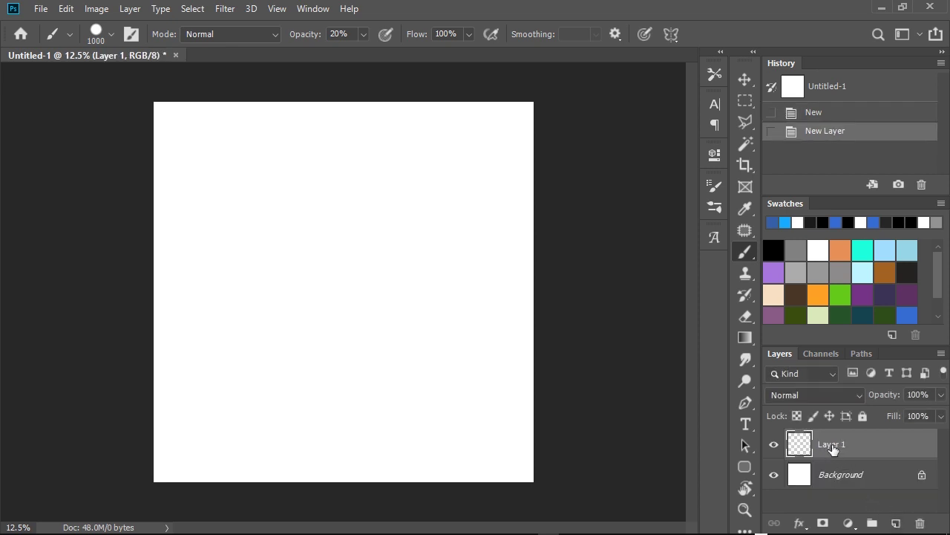
pyautogui.click(775, 476)
pyautogui.click(29, 523)
pyautogui.write('10')
pyautogui.press('Return')
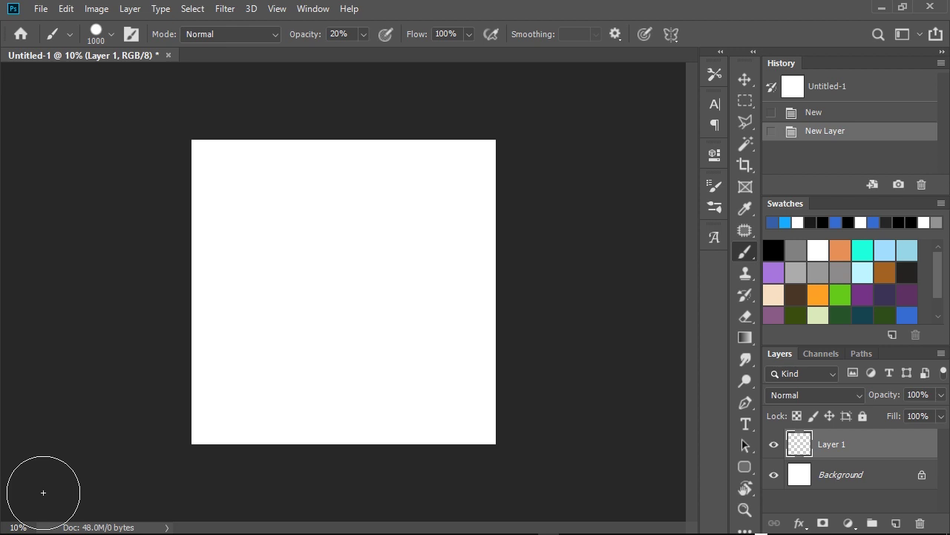
# - Reset default black/white colours, test and undo a stroke, set opacity 100%
pyautogui.click(753, 52)
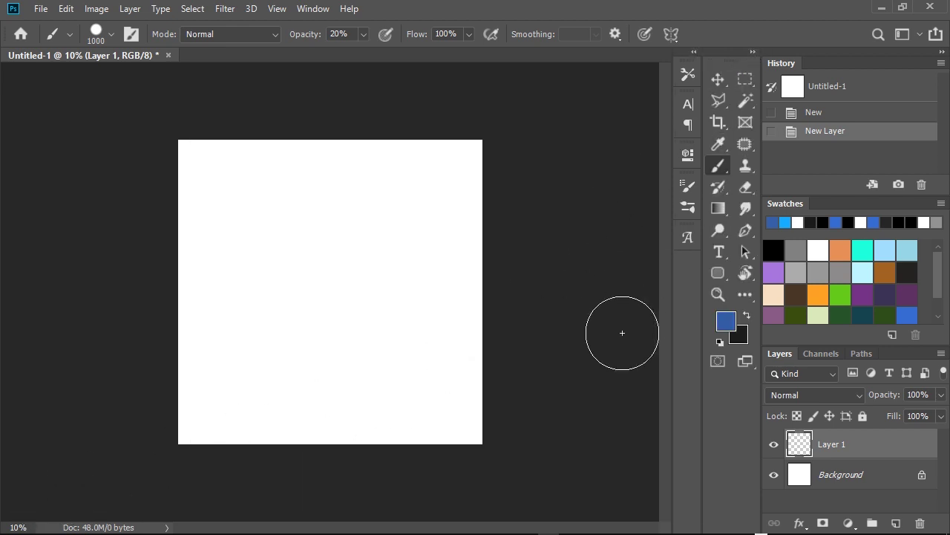
pyautogui.click(720, 341)
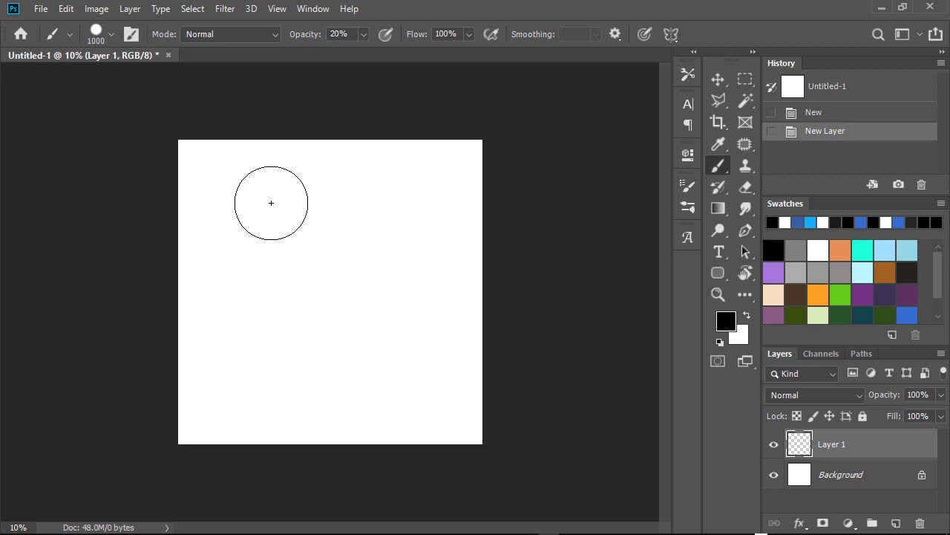
pyautogui.moveTo(244, 161)
pyautogui.mouseDown()
pyautogui.moveTo(354, 309)
pyautogui.moveTo(346, 393)
pyautogui.moveTo(342, 378)
pyautogui.mouseUp()
pyautogui.hotkey('ctrl', 'z')
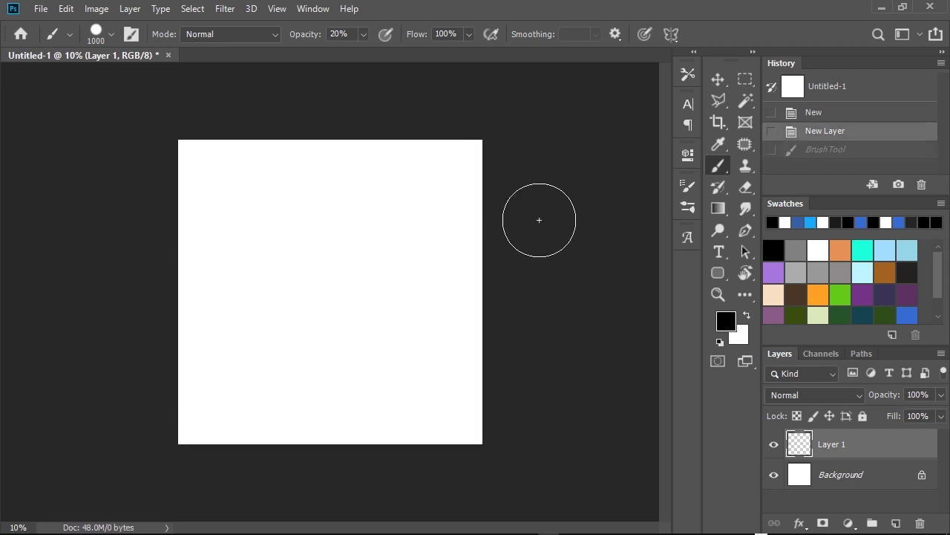
pyautogui.click(364, 34)
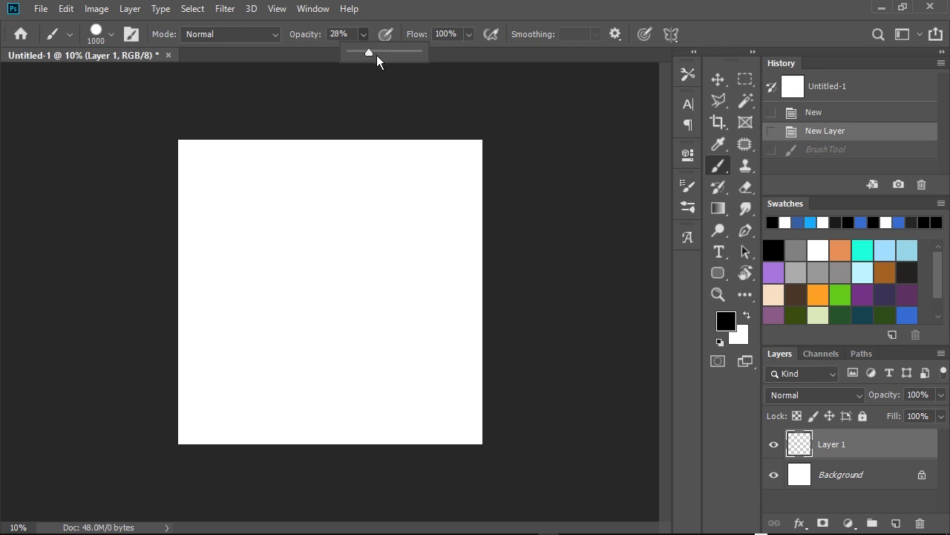
pyautogui.moveTo(361, 52); pyautogui.dragTo(442, 66)
# - Close the opacity control, paint a black zigzag test stroke, and undo it
pyautogui.click(517, 217)
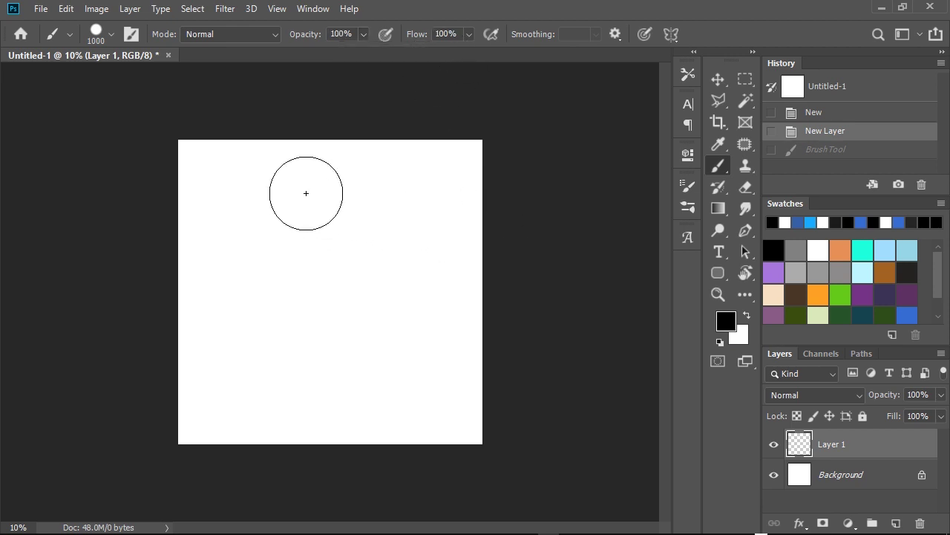
pyautogui.moveTo(334, 170); pyautogui.dragTo(373, 388)
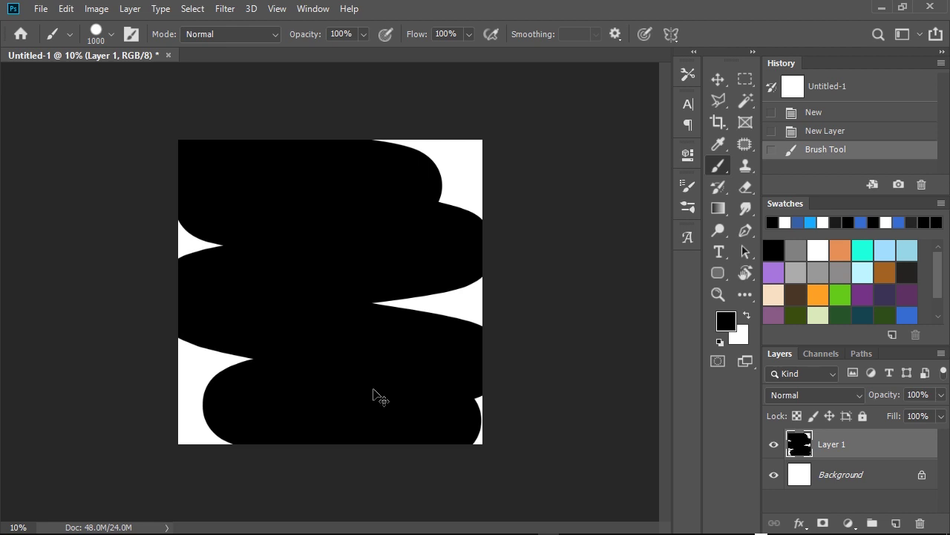
pyautogui.hotkey('ctrl', 'z')
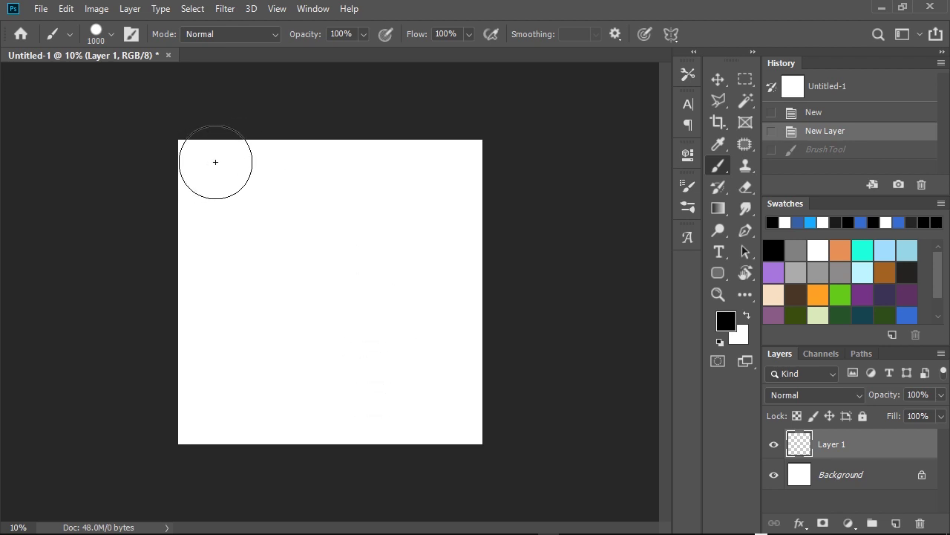
# - Paint fast 1000 px zigzag strokes, swapping between black and white with X
pyautogui.moveTo(210, 162)
pyautogui.mouseDown()
pyautogui.moveTo(259, 178)
pyautogui.moveTo(240, 363)
pyautogui.moveTo(339, 340)
pyautogui.moveTo(380, 181)
pyautogui.moveTo(280, 441)
pyautogui.moveTo(287, 159)
pyautogui.mouseUp()
pyautogui.press('x')
pyautogui.press('x')
pyautogui.moveTo(215, 439); pyautogui.dragTo(384, 174)
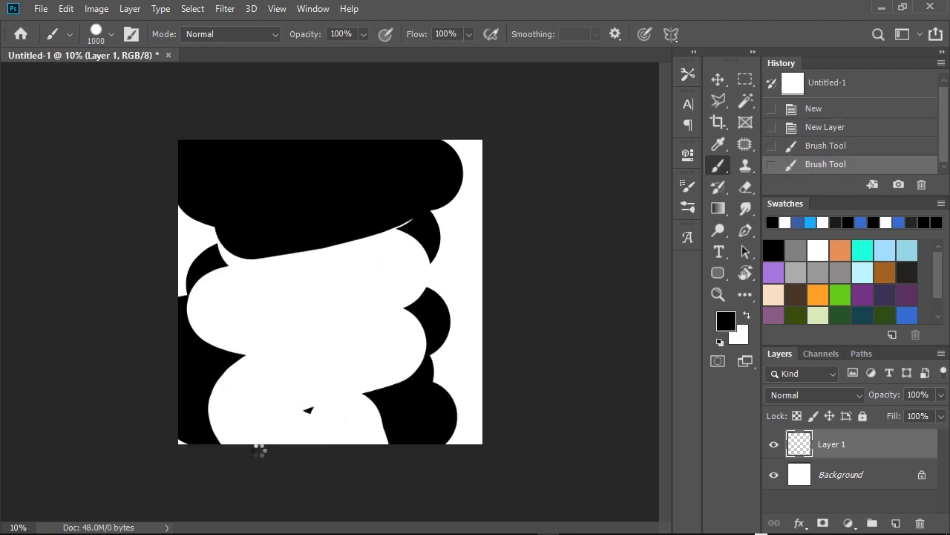
pyautogui.moveTo(255, 446); pyautogui.dragTo(244, 218)
pyautogui.press('x')
pyautogui.moveTo(215, 179)
pyautogui.mouseDown()
pyautogui.moveTo(414, 275)
pyautogui.moveTo(365, 393)
pyautogui.moveTo(374, 361)
pyautogui.mouseUp()
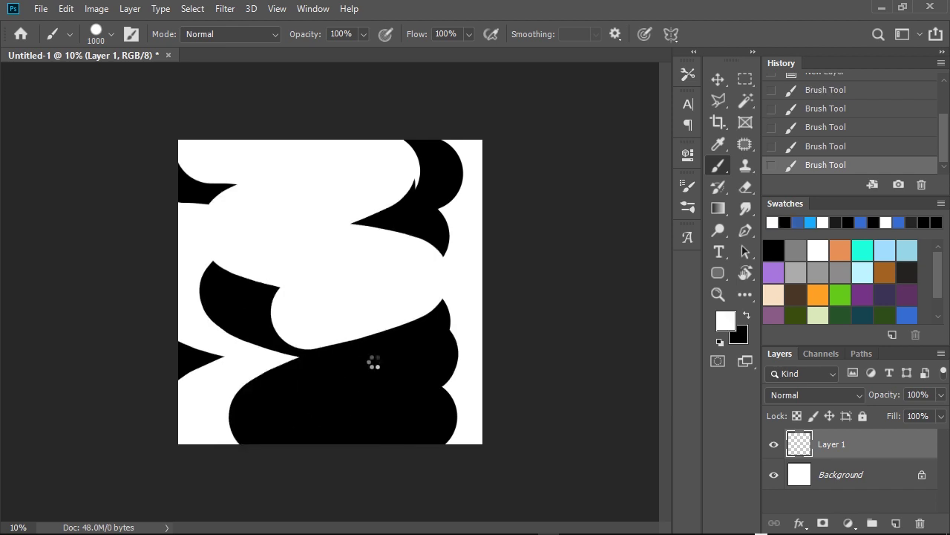
pyautogui.press('x')
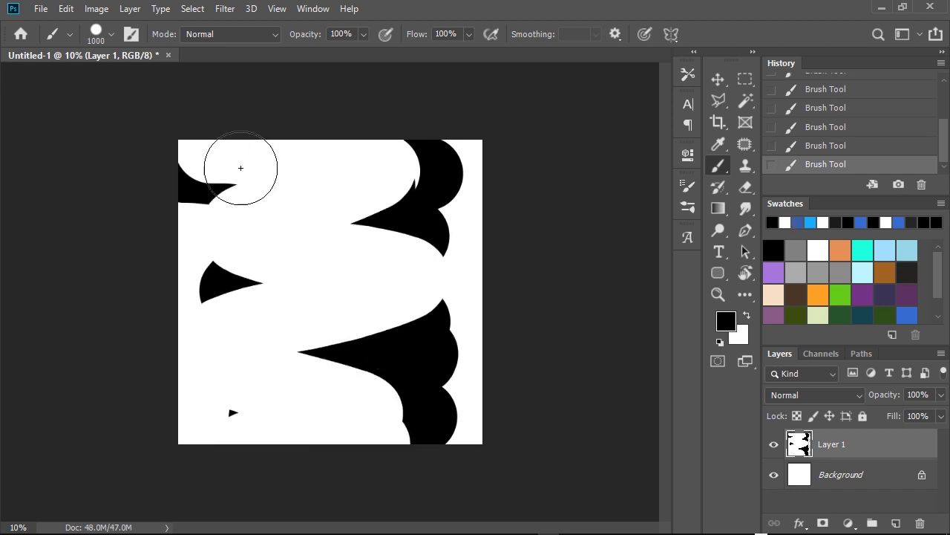
pyautogui.moveTo(242, 164)
pyautogui.mouseDown()
pyautogui.moveTo(213, 307)
pyautogui.moveTo(221, 159)
pyautogui.moveTo(223, 297)
pyautogui.moveTo(149, 164)
pyautogui.moveTo(283, 317)
pyautogui.moveTo(191, 181)
pyautogui.moveTo(329, 326)
pyautogui.moveTo(314, 206)
pyautogui.mouseUp()
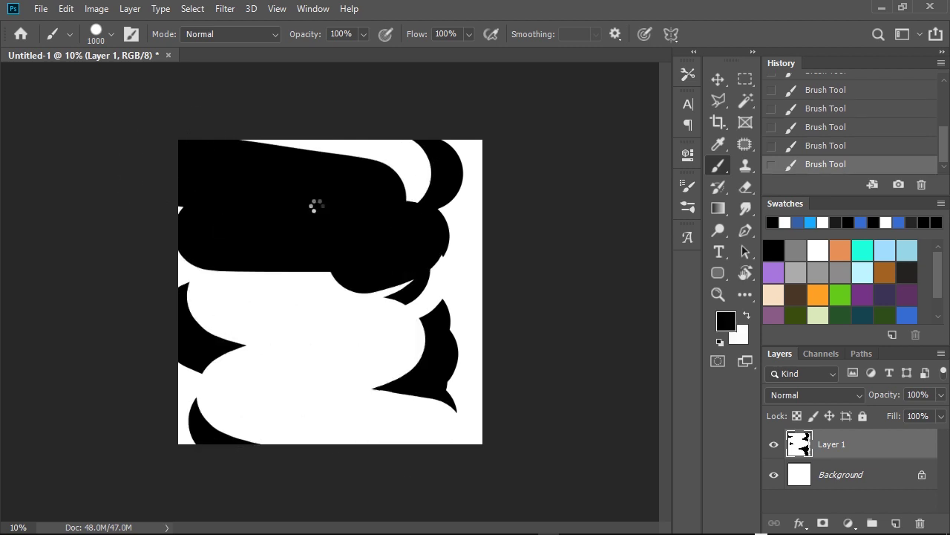
pyautogui.moveTo(372, 369); pyautogui.dragTo(335, 170)
pyautogui.press('x')
pyautogui.moveTo(355, 360); pyautogui.dragTo(416, 371)
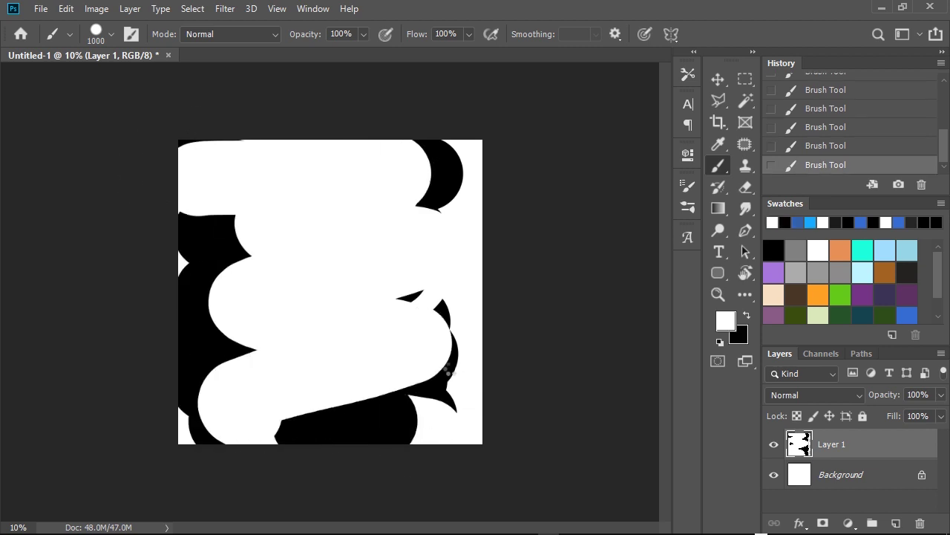
pyautogui.press('x')
pyautogui.moveTo(223, 186); pyautogui.dragTo(430, 362)
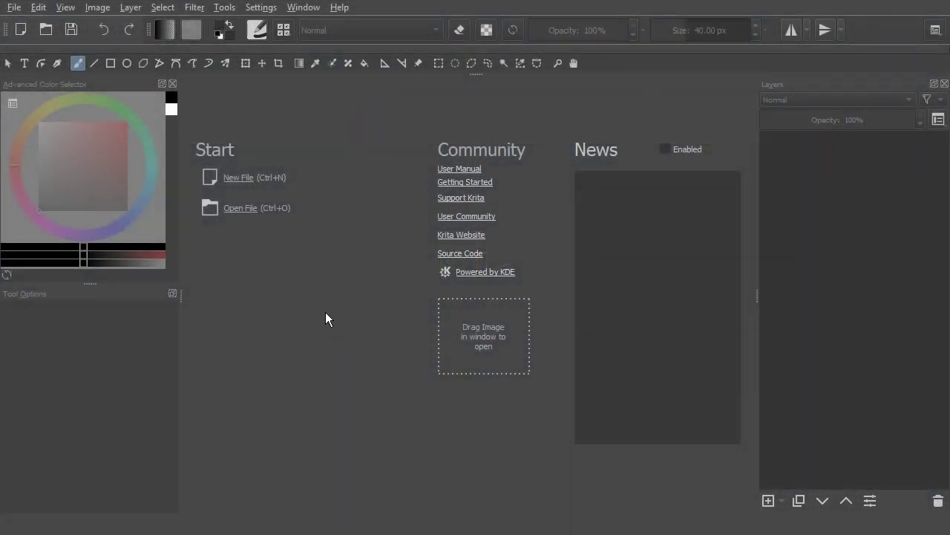
# - Create a new Krita document from the Texture 4096x4096 preset
pyautogui.click(247, 178)
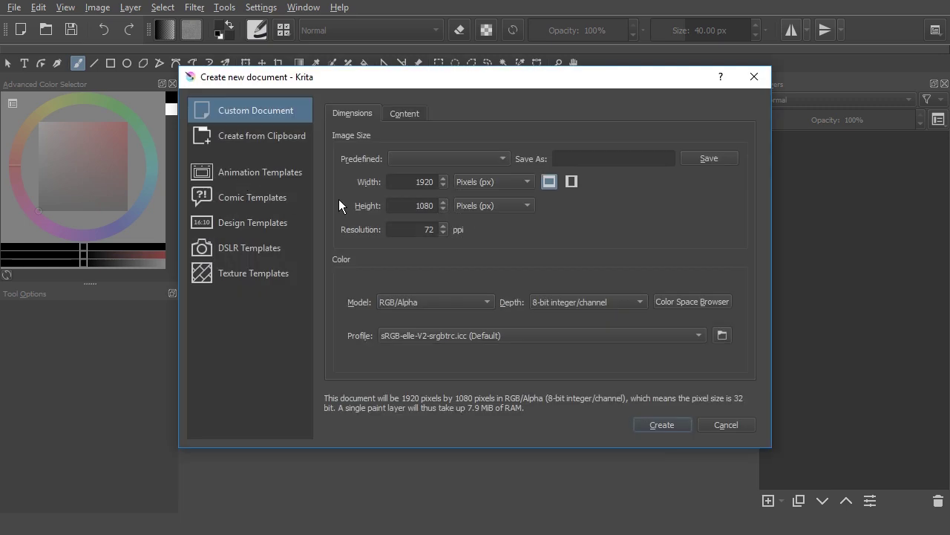
pyautogui.click(423, 158)
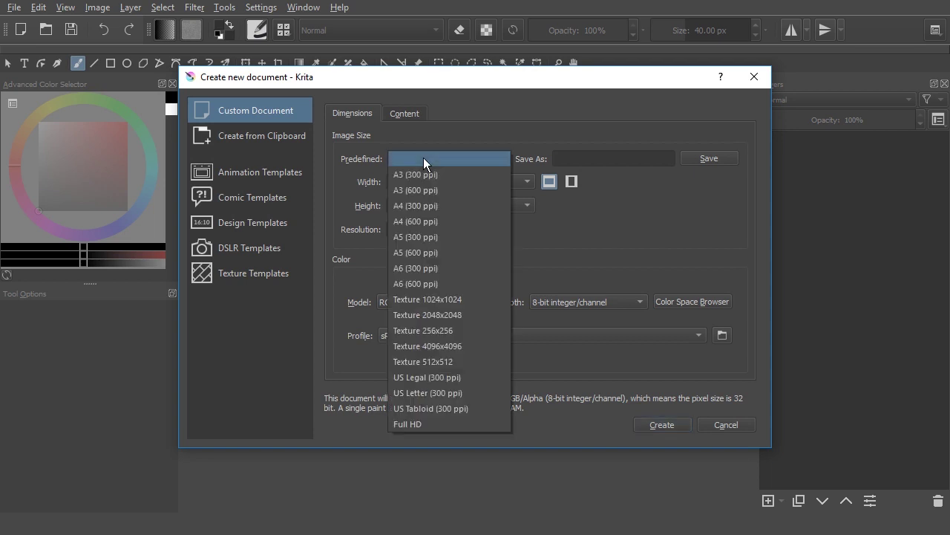
pyautogui.click(423, 345)
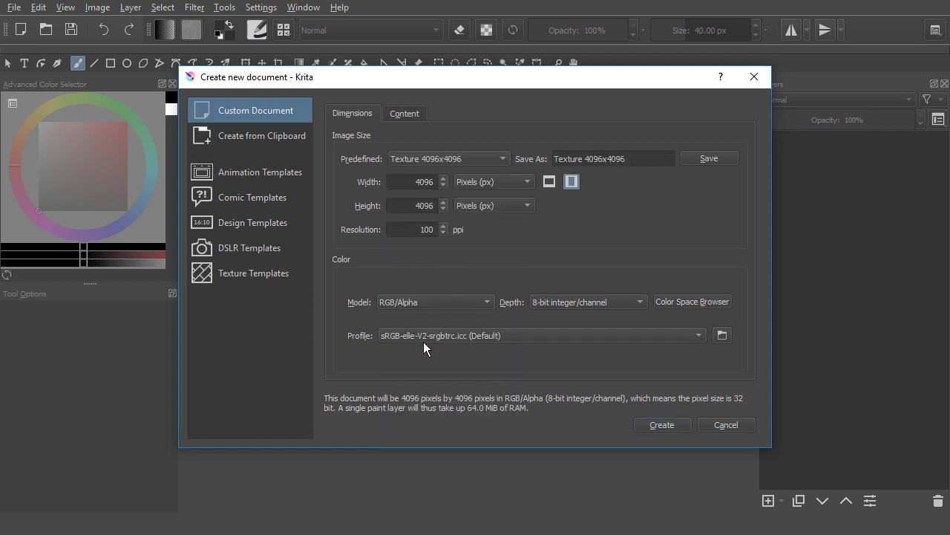
pyautogui.moveTo(416, 230); pyautogui.dragTo(448, 230)
pyautogui.click(662, 425)
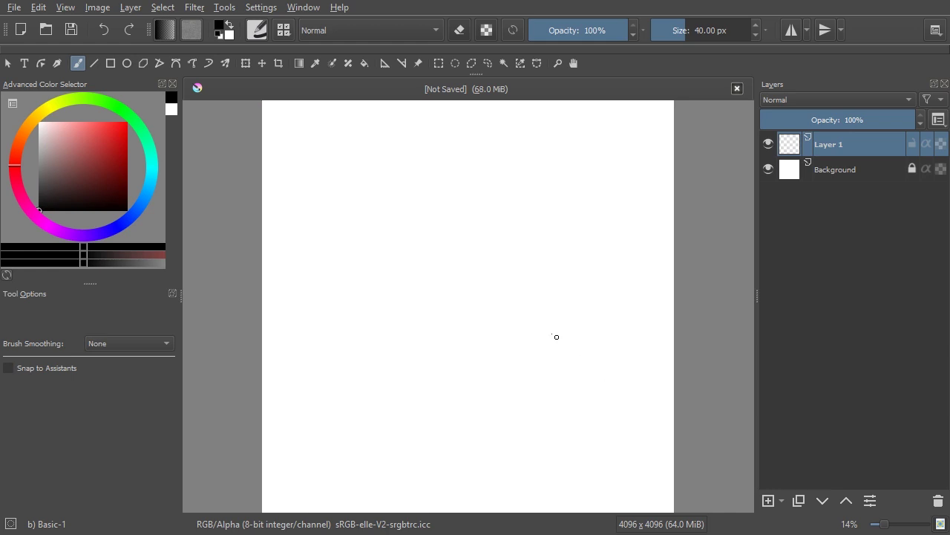
pyautogui.rightClick(467, 247)
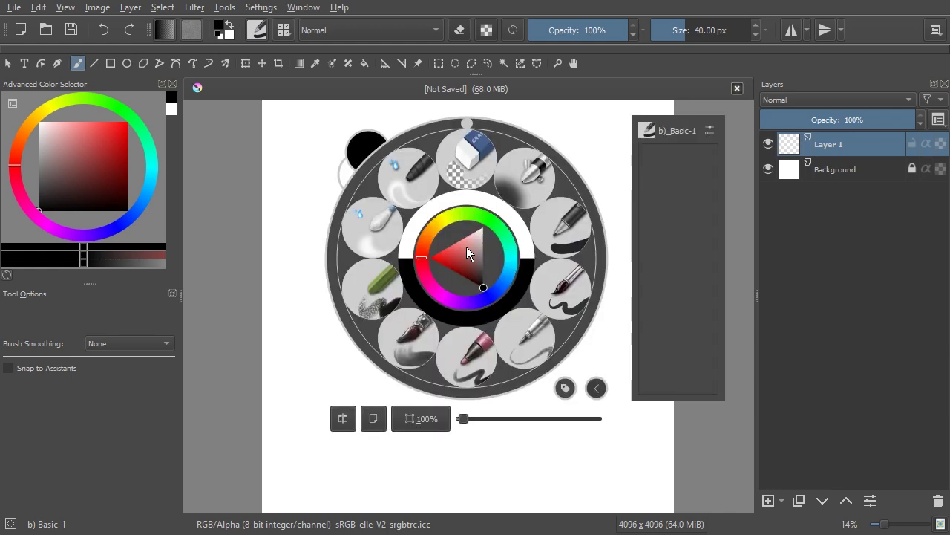
pyautogui.click(562, 225)
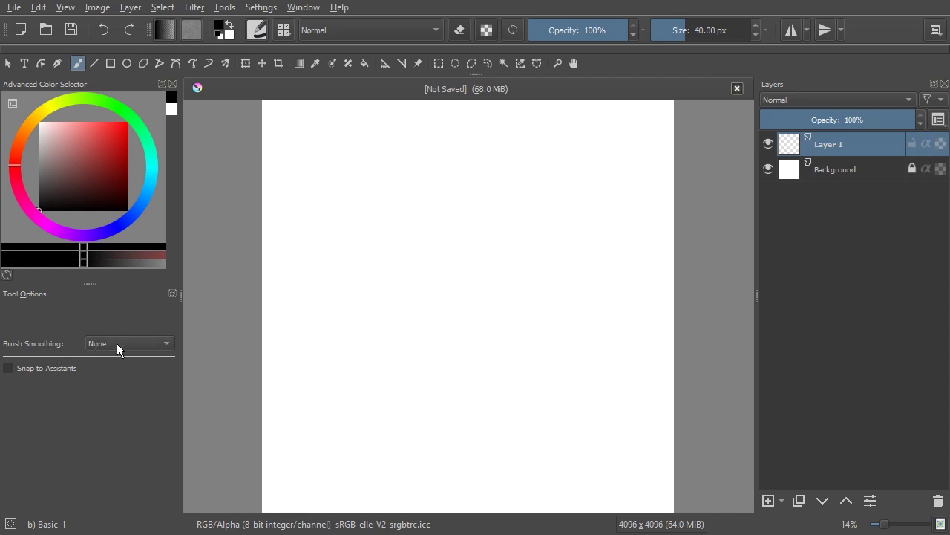
# - Give the Basic-1 brush a 1000 px diameter and 0.02 spacing
pyautogui.click(258, 31)
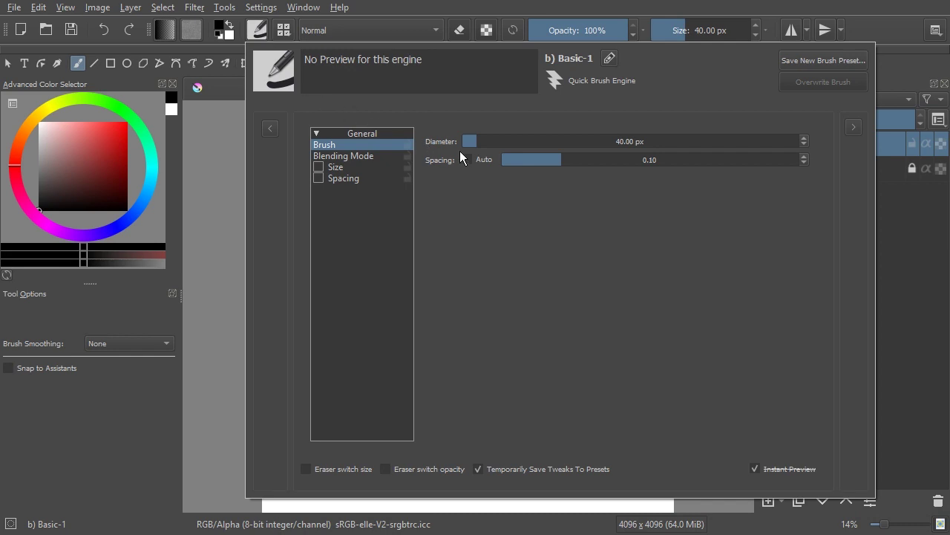
pyautogui.moveTo(472, 140); pyautogui.dragTo(838, 250)
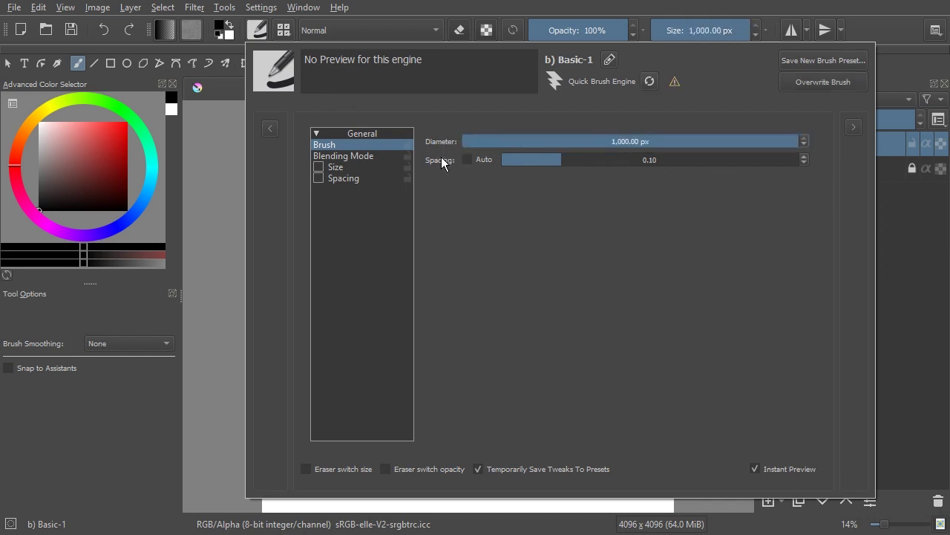
pyautogui.click(637, 161)
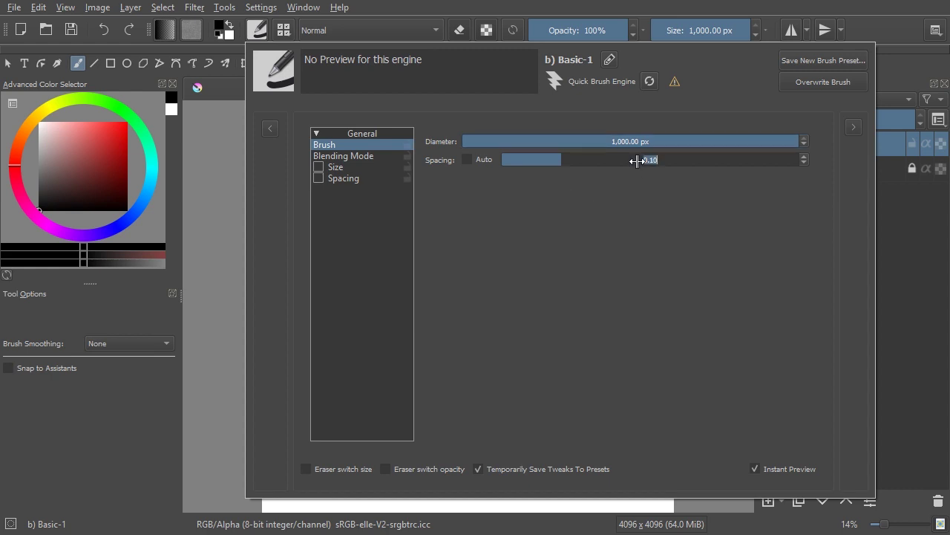
pyautogui.write('0.02')
pyautogui.press('Return')
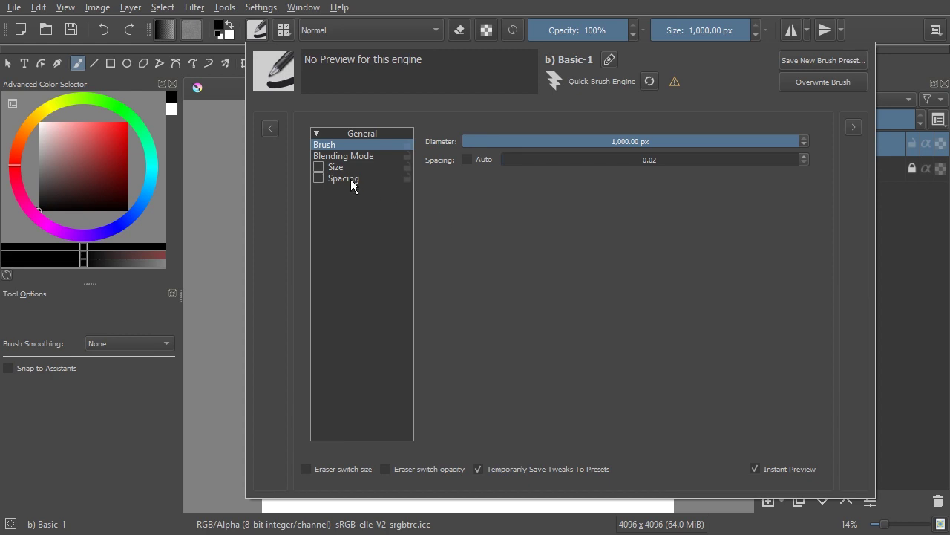
pyautogui.click(347, 170)
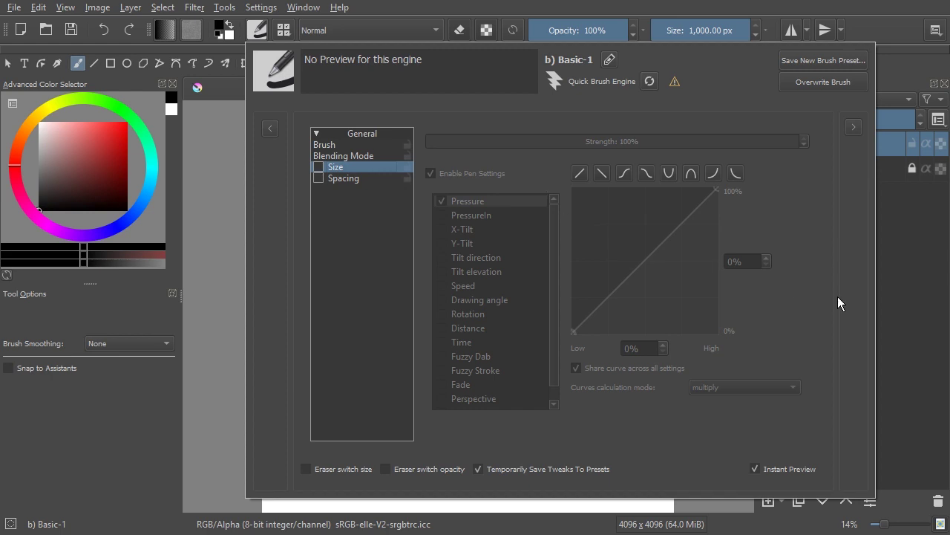
pyautogui.click(934, 317)
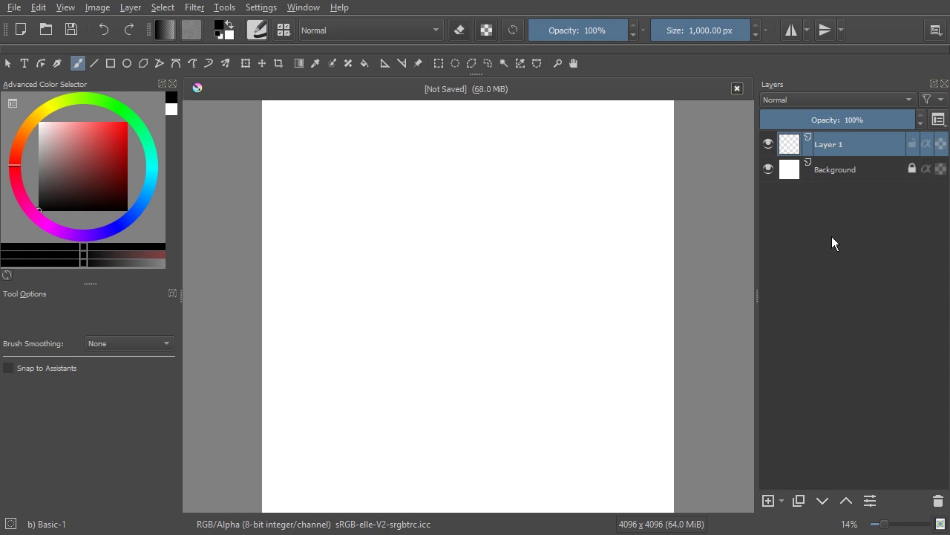
# - Toggle the Background layer's visibility and set the canvas zoom to 10%
pyautogui.click(768, 169)
pyautogui.click(846, 522)
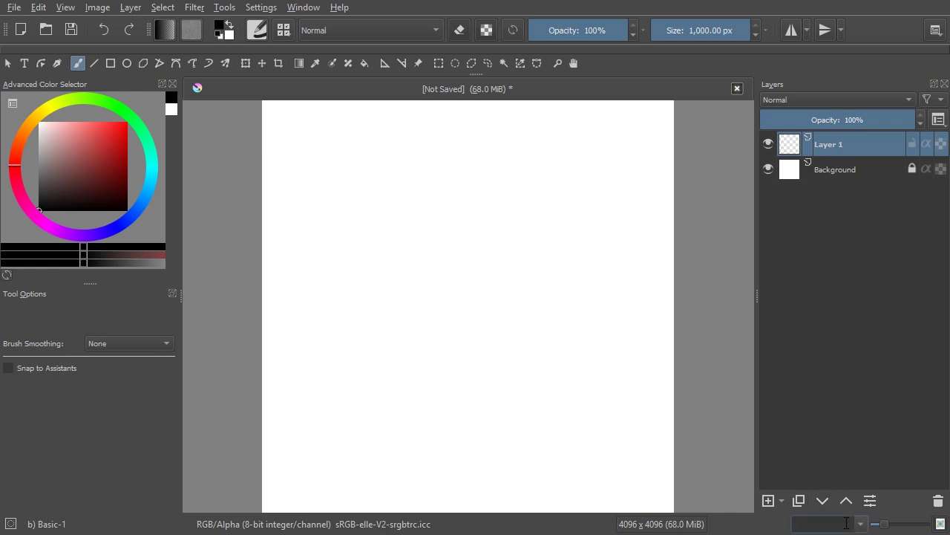
pyautogui.write('10')
pyautogui.press('Return')
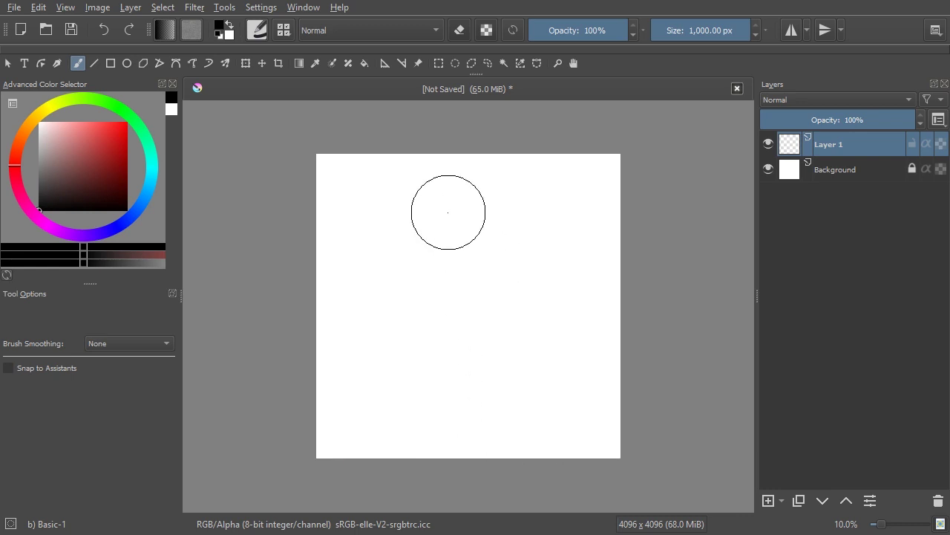
# - Paint a fast black zigzag stroke, then swap foreground and background colours
pyautogui.moveTo(379, 195)
pyautogui.mouseDown()
pyautogui.moveTo(340, 218)
pyautogui.moveTo(539, 379)
pyautogui.moveTo(395, 212)
pyautogui.moveTo(541, 399)
pyautogui.moveTo(439, 203)
pyautogui.moveTo(398, 296)
pyautogui.moveTo(548, 418)
pyautogui.moveTo(456, 216)
pyautogui.moveTo(516, 476)
pyautogui.moveTo(370, 227)
pyautogui.moveTo(545, 453)
pyautogui.moveTo(539, 220)
pyautogui.moveTo(424, 450)
pyautogui.moveTo(349, 227)
pyautogui.moveTo(535, 435)
pyautogui.moveTo(479, 313)
pyautogui.mouseUp()
pyautogui.press('x')
pyautogui.press('x')
pyautogui.press('x')
pyautogui.press('x')
pyautogui.press('x')
pyautogui.press('x')
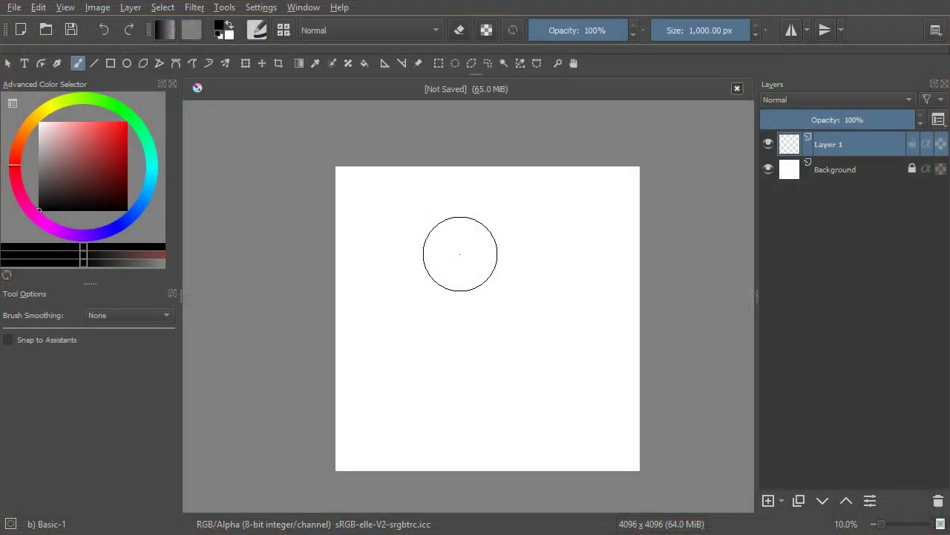
# - Turn off Instant Preview Mode and paint a fast black zigzag across the canvas
pyautogui.click(67, 9)
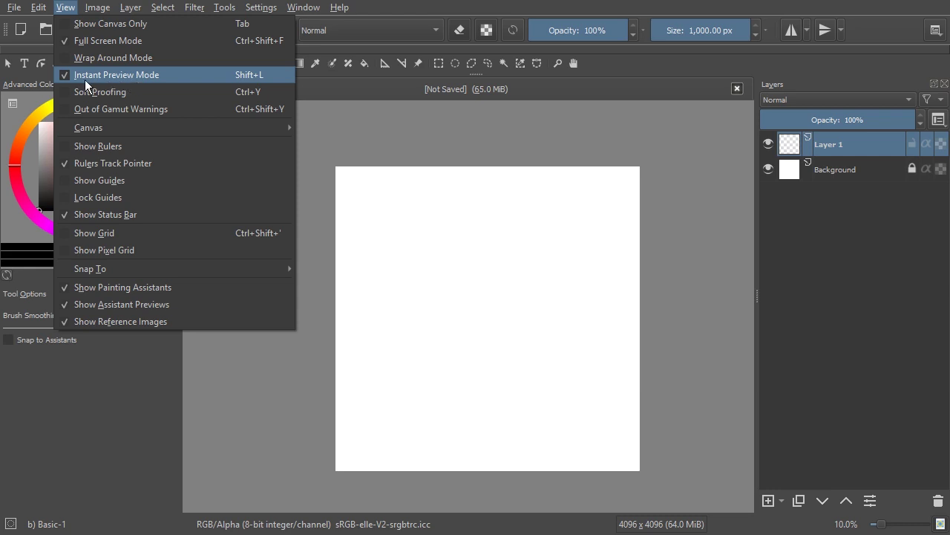
pyautogui.click(66, 75)
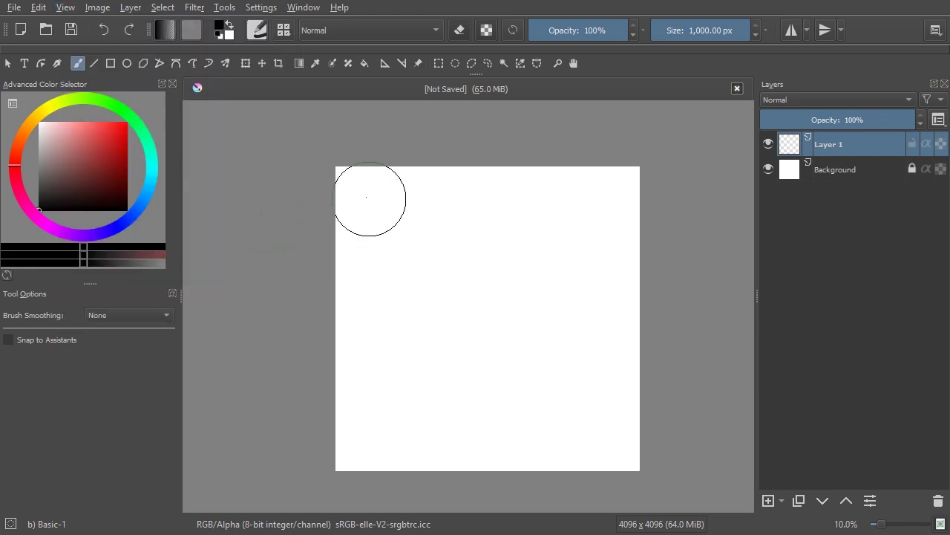
pyautogui.moveTo(364, 193)
pyautogui.mouseDown()
pyautogui.moveTo(567, 196)
pyautogui.moveTo(359, 317)
pyautogui.moveTo(568, 416)
pyautogui.mouseUp()
# - Paint alternating white and black zigzag strokes, swapping colours with X, ending on black
pyautogui.press('x')
pyautogui.moveTo(475, 212)
pyautogui.mouseDown()
pyautogui.moveTo(468, 270)
pyautogui.moveTo(418, 416)
pyautogui.moveTo(535, 423)
pyautogui.mouseUp()
pyautogui.press('x')
pyautogui.moveTo(447, 200)
pyautogui.mouseDown()
pyautogui.moveTo(537, 202)
pyautogui.moveTo(376, 339)
pyautogui.moveTo(541, 409)
pyautogui.mouseUp()
pyautogui.press('x')
pyautogui.moveTo(418, 200)
pyautogui.mouseDown()
pyautogui.moveTo(409, 257)
pyautogui.moveTo(601, 397)
pyautogui.mouseUp()
pyautogui.press('x')
pyautogui.moveTo(424, 170)
pyautogui.mouseDown()
pyautogui.moveTo(403, 393)
pyautogui.moveTo(565, 404)
pyautogui.mouseUp()
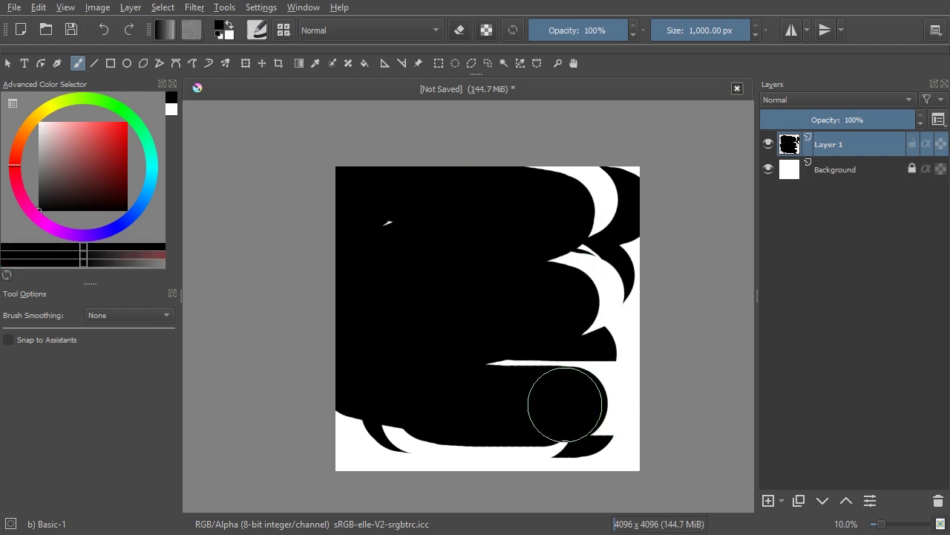